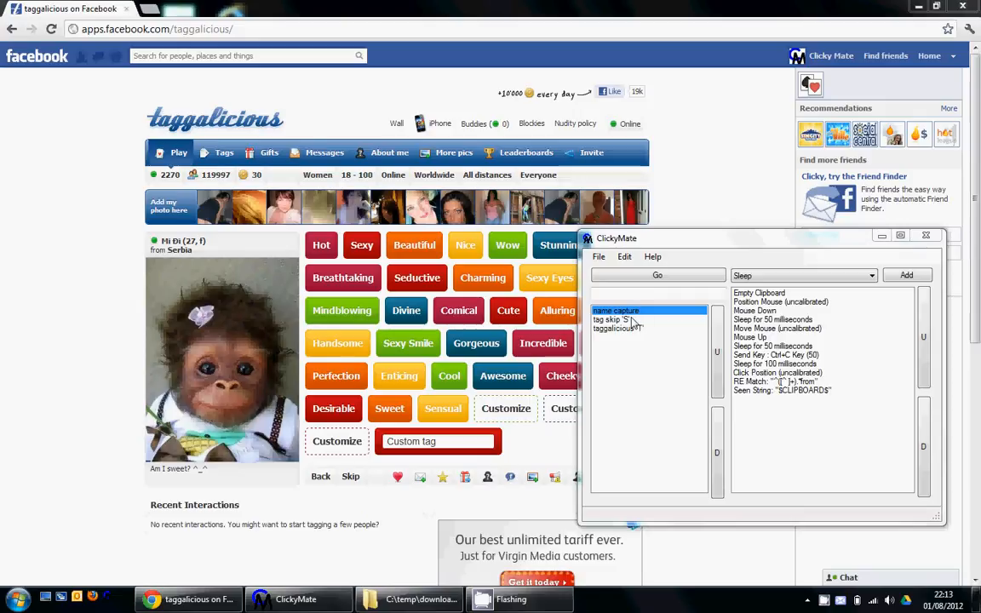
Review the event lists of the tag skip, taggalicious and name capture actions.
{"action": "left_click", "coordinate": [632, 319]}
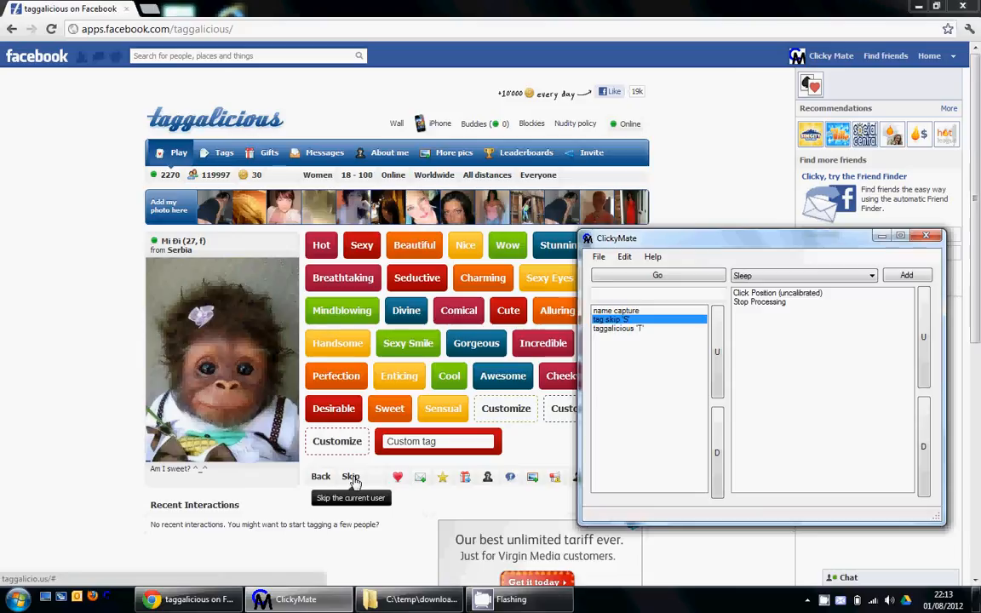
{"action": "left_click", "coordinate": [629, 329]}
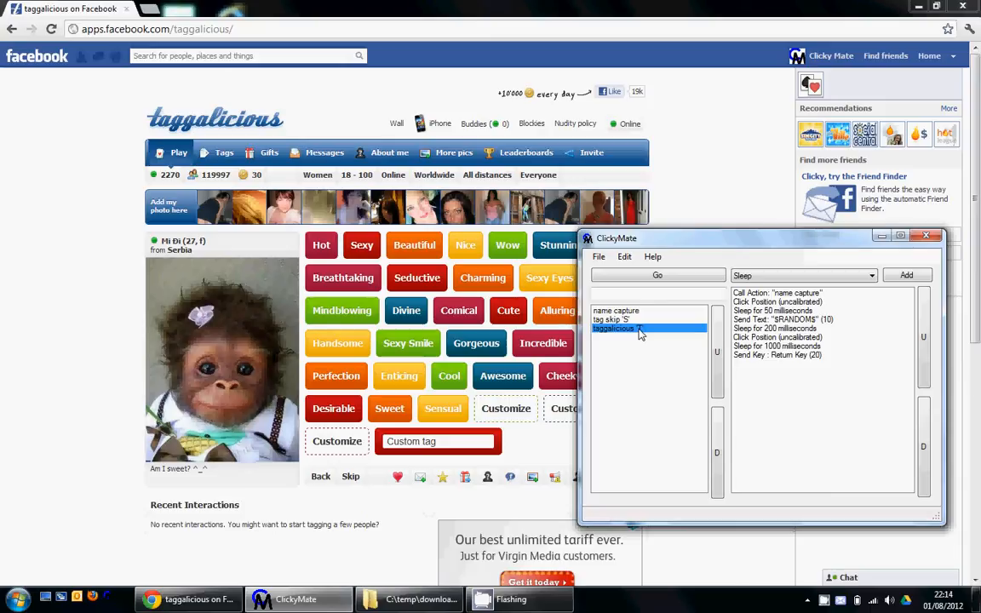
{"action": "left_click", "coordinate": [621, 311]}
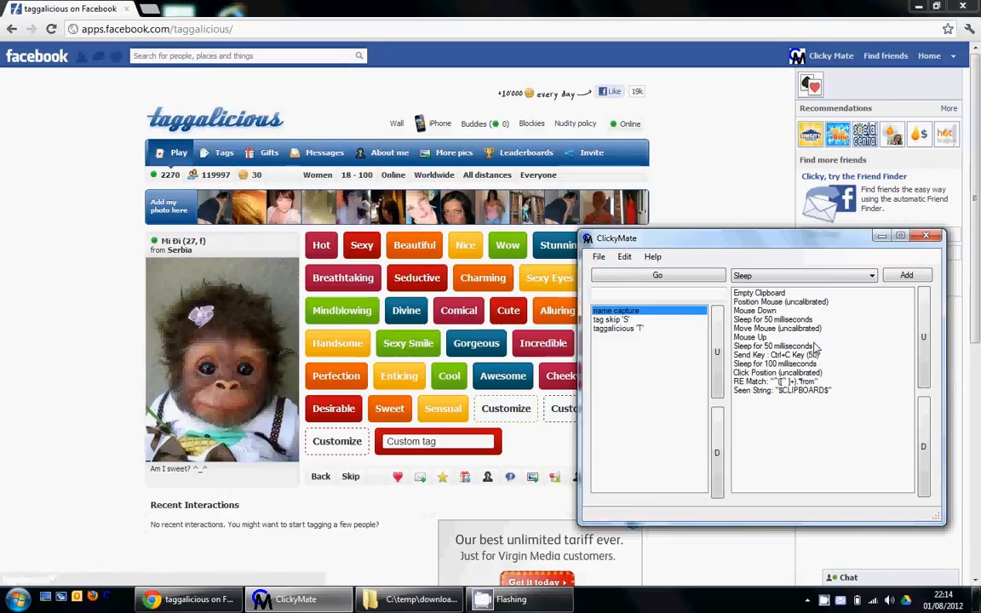
Go through the name capture events for emptying the clipboard, sending Ctrl+C and clicking a position.
{"action": "left_click", "coordinate": [769, 295]}
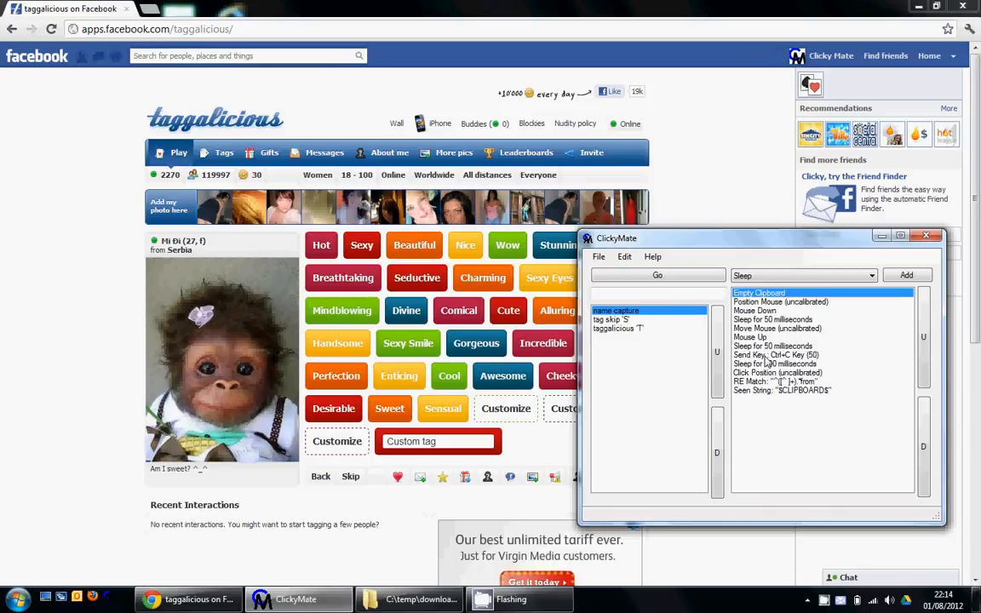
{"action": "left_click", "coordinate": [766, 355]}
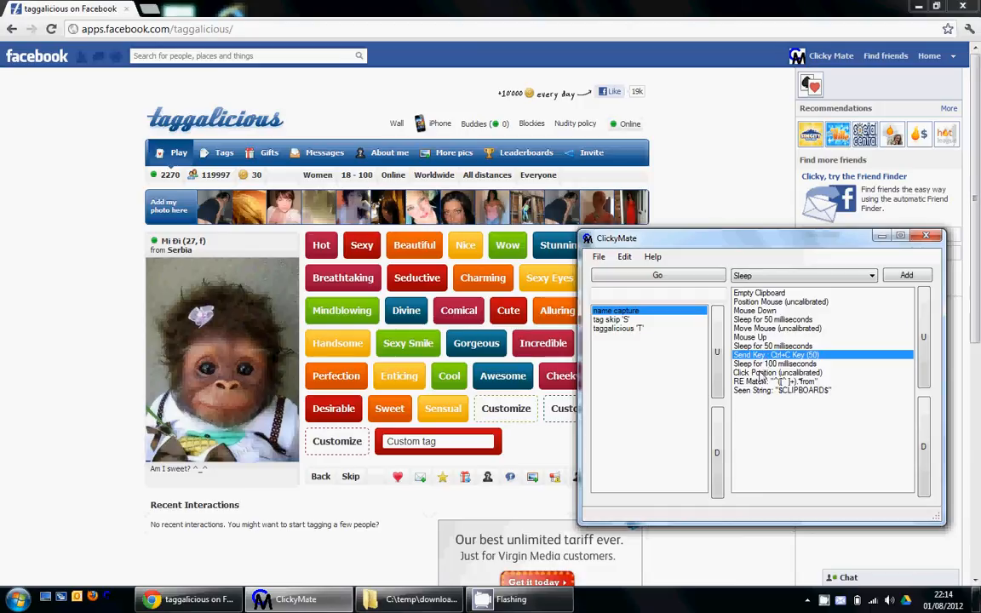
{"action": "left_click", "coordinate": [760, 373]}
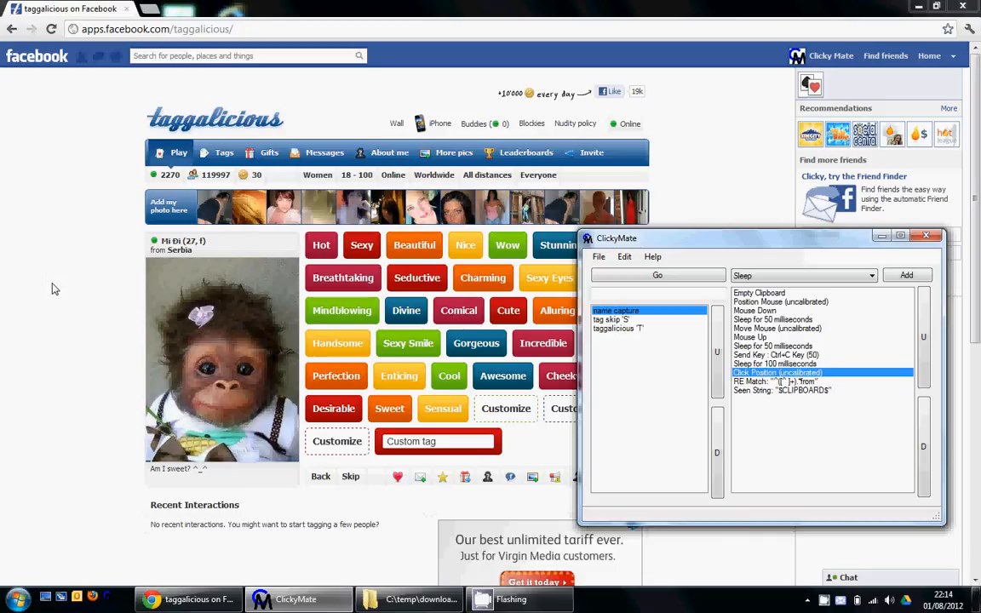
Test the name capture action's regular expression match against the profile's name and location text, leaving its settings unsaved.
{"action": "left_click", "coordinate": [777, 382]}
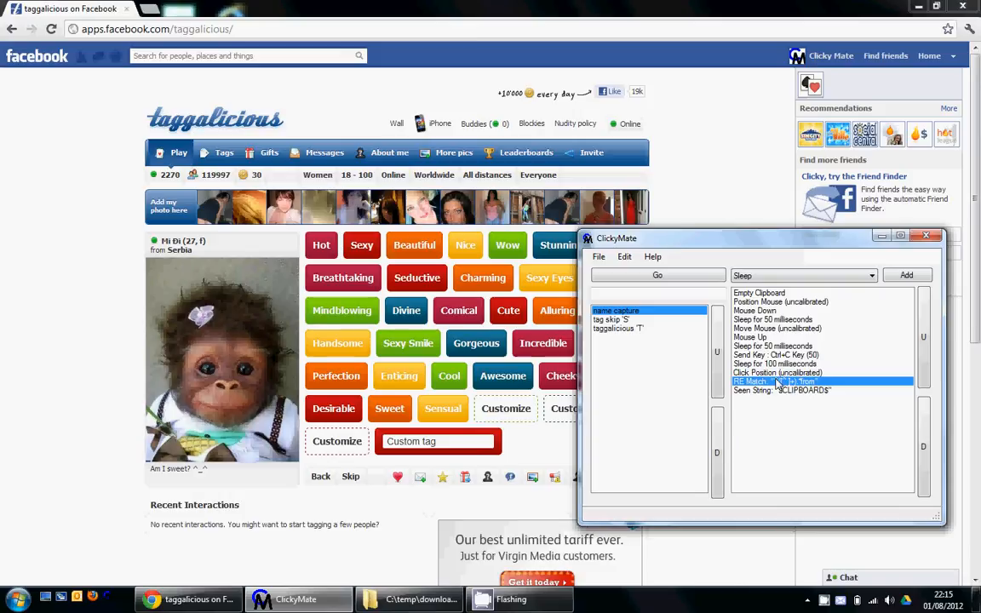
{"action": "double_click", "coordinate": [776, 382]}
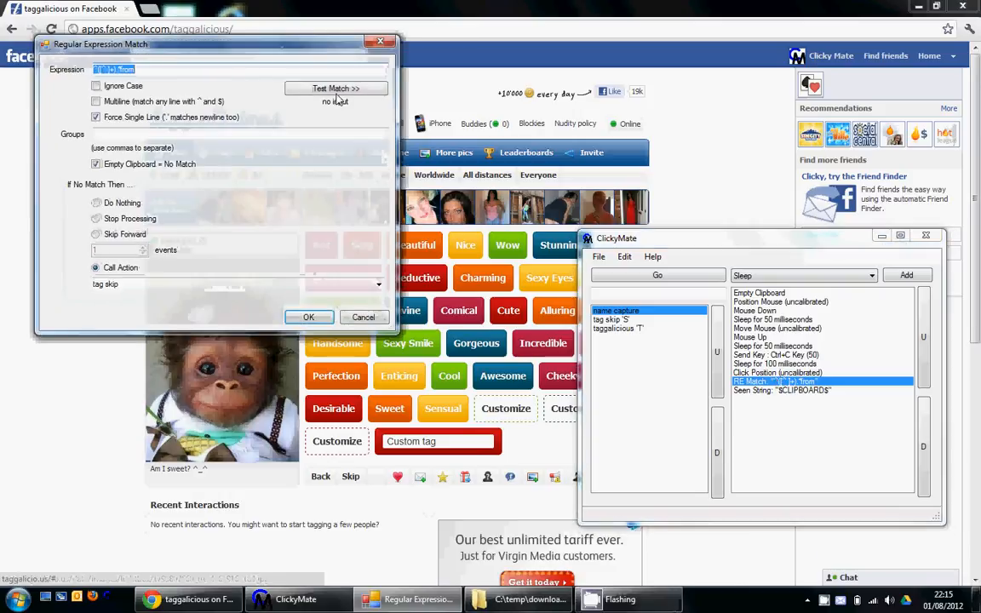
{"action": "left_click_drag", "start_coordinate": [318, 50], "coordinate": [689, 139]}
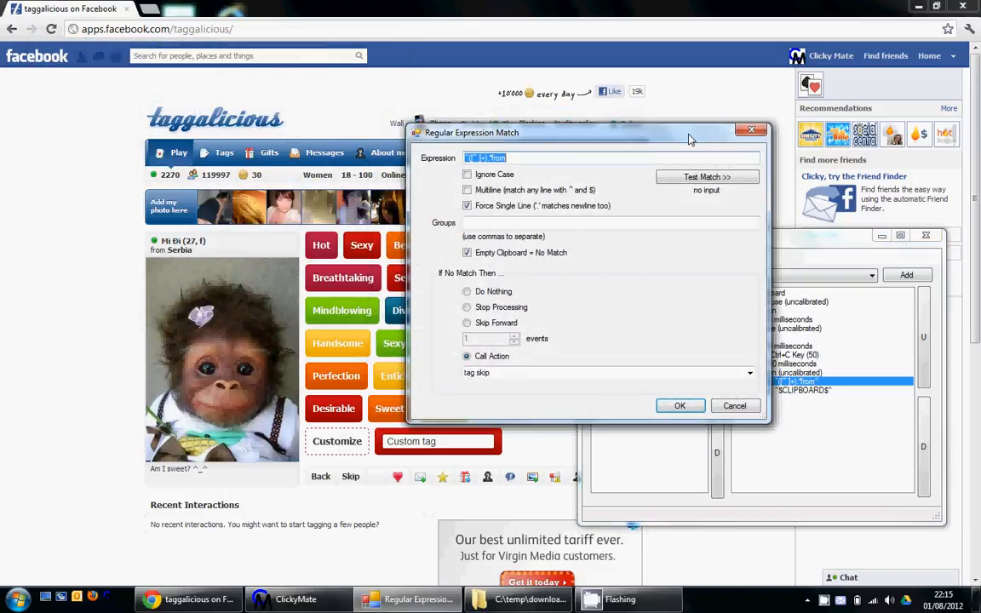
{"action": "left_click", "coordinate": [706, 178]}
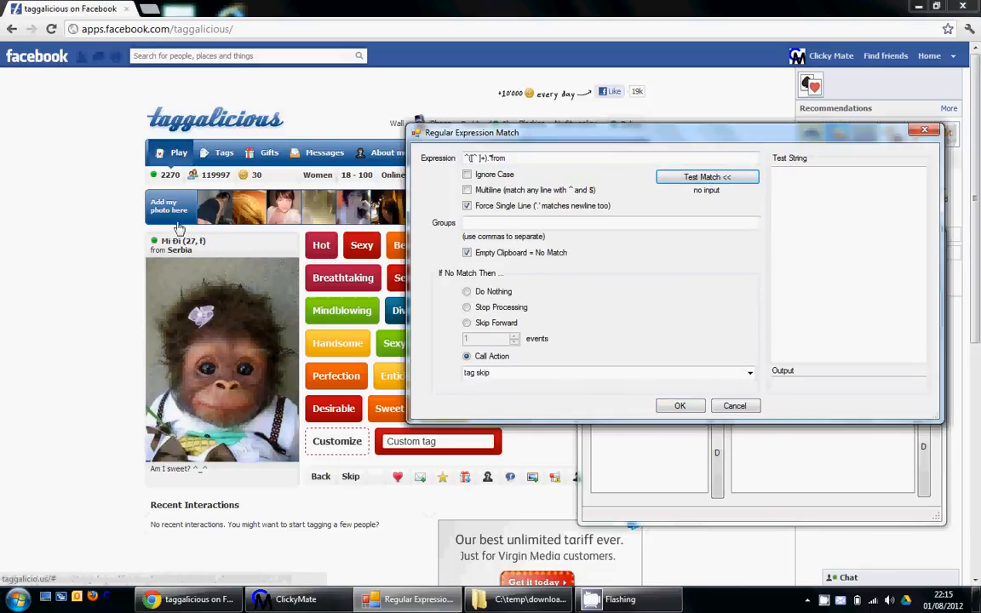
{"action": "left_click_drag", "start_coordinate": [150, 245], "coordinate": [246, 247]}
{"action": "key", "text": "ctrl+c"}
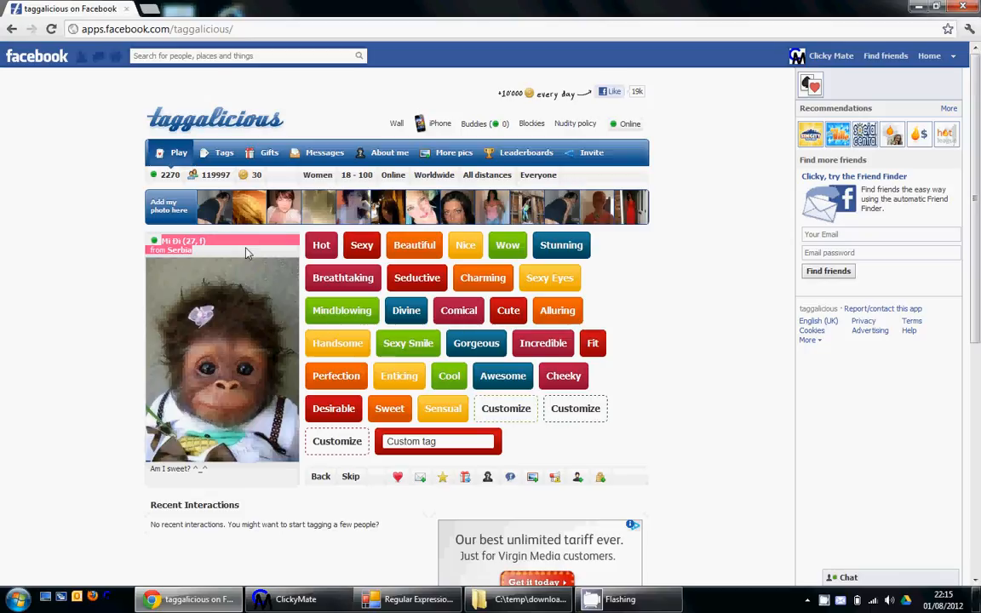
{"action": "left_click", "coordinate": [410, 601]}
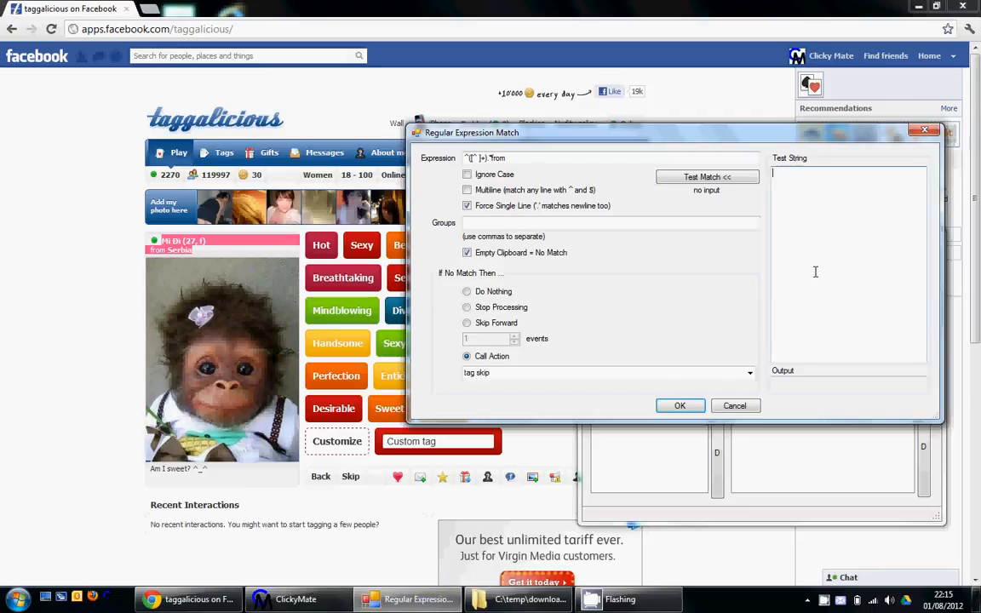
{"action": "key", "text": "ctrl+v"}
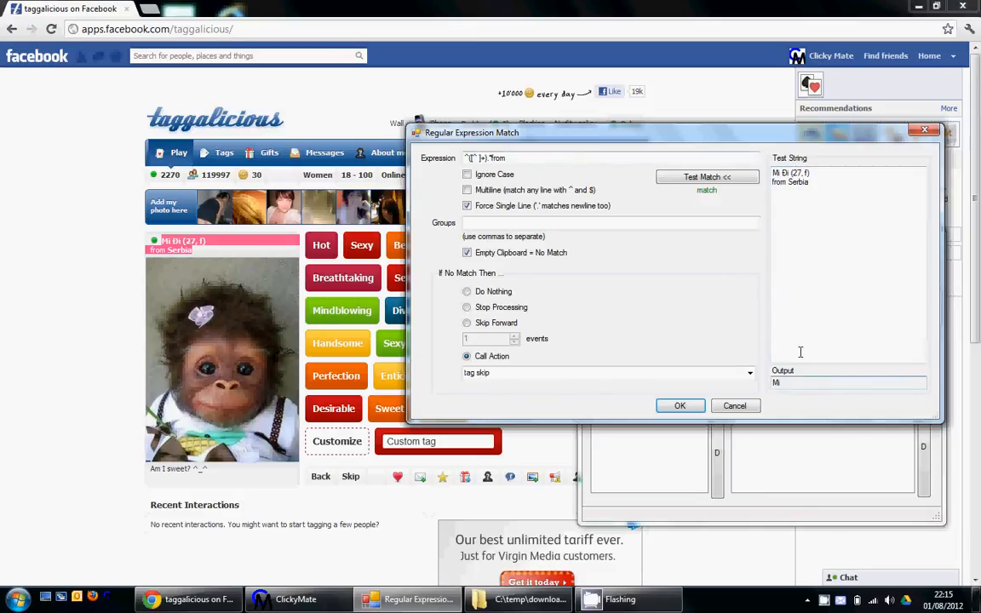
{"action": "left_click", "coordinate": [732, 403]}
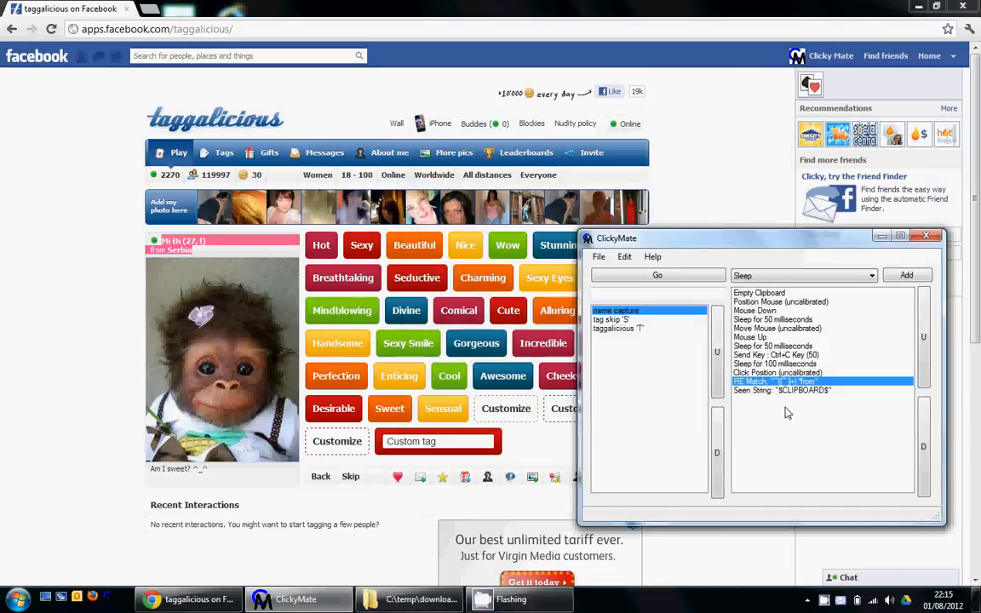
Inspect the settings of the $CLIPBOARD$ Seen String event, close them without changes, and display the tag skip action's events.
{"action": "double_click", "coordinate": [786, 391]}
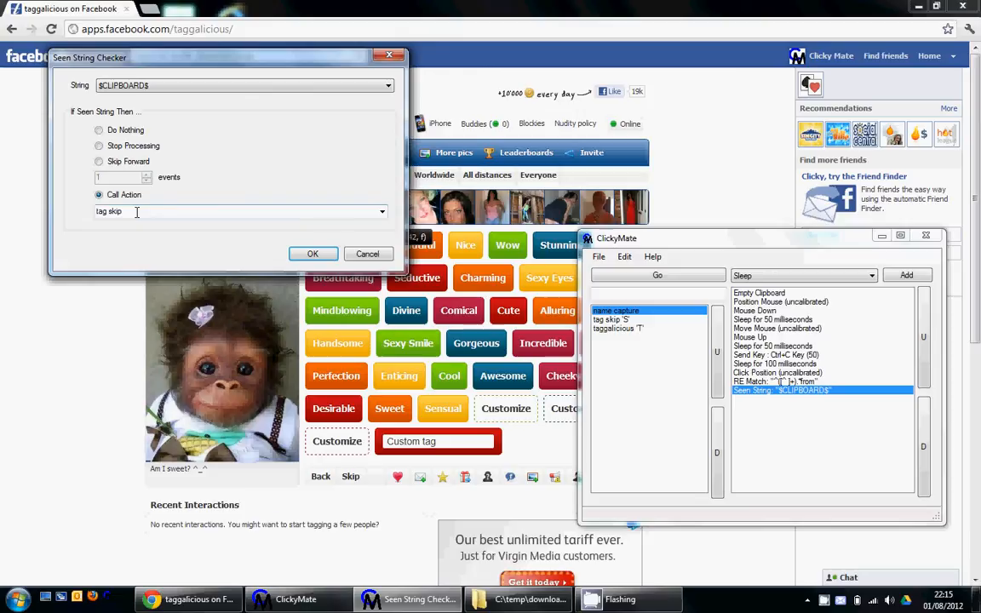
{"action": "left_click", "coordinate": [368, 256]}
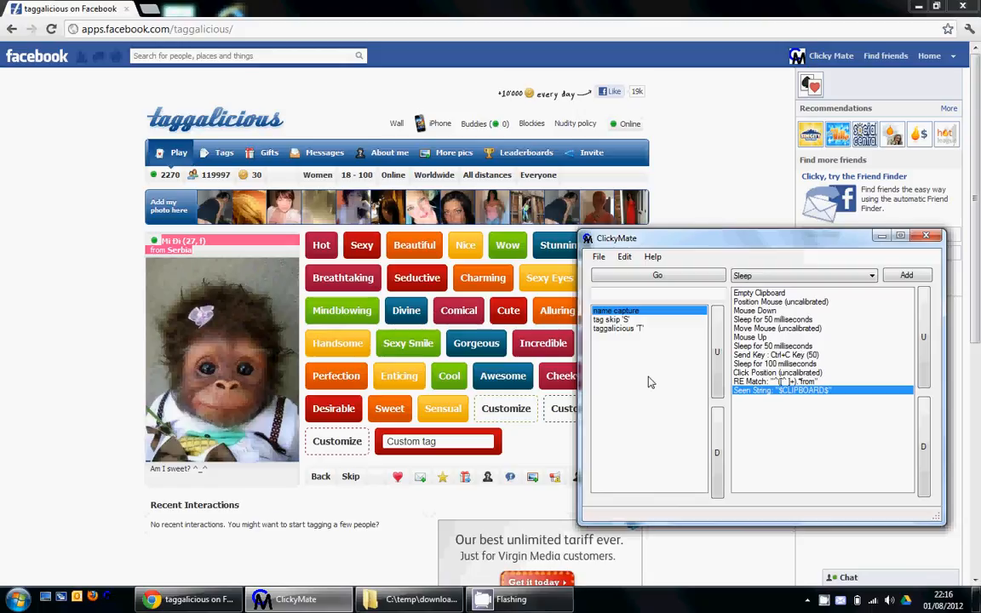
{"action": "left_click", "coordinate": [615, 319]}
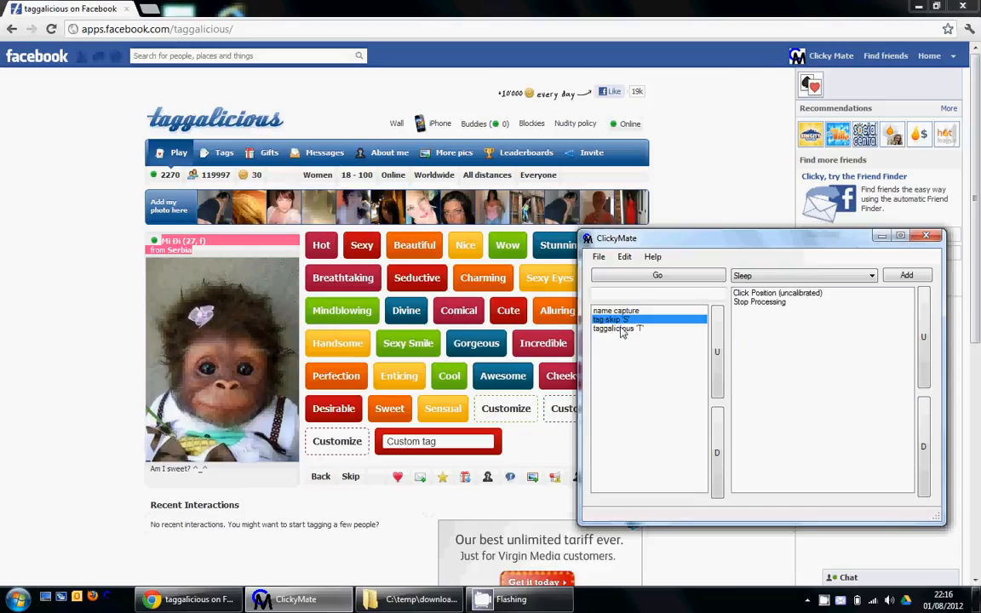
Run the setup and calibrate the name's top-left point and the mouse movement to the name field's bottom-right corner.
{"action": "left_click", "coordinate": [626, 257]}
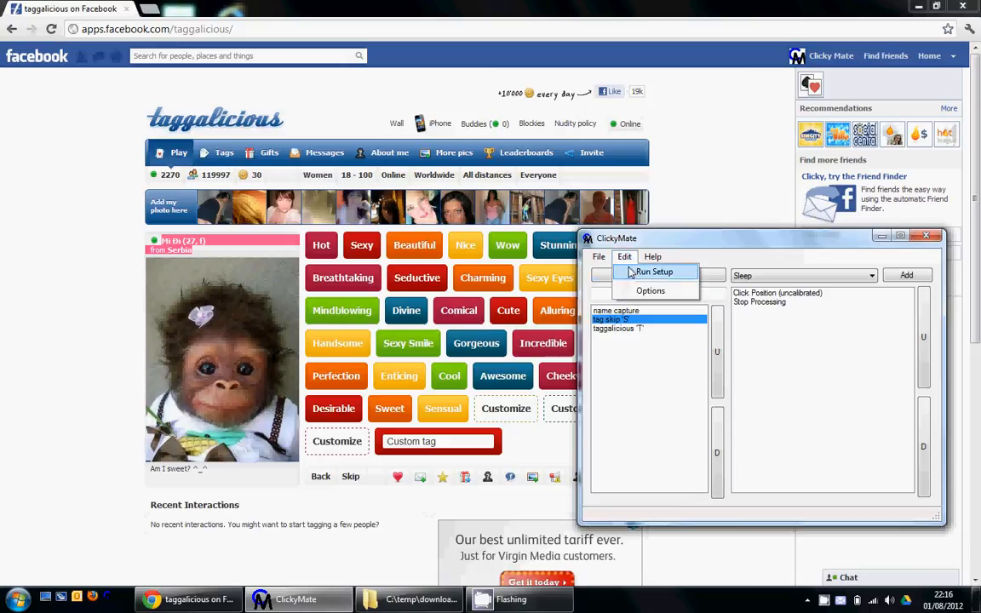
{"action": "left_click", "coordinate": [635, 272]}
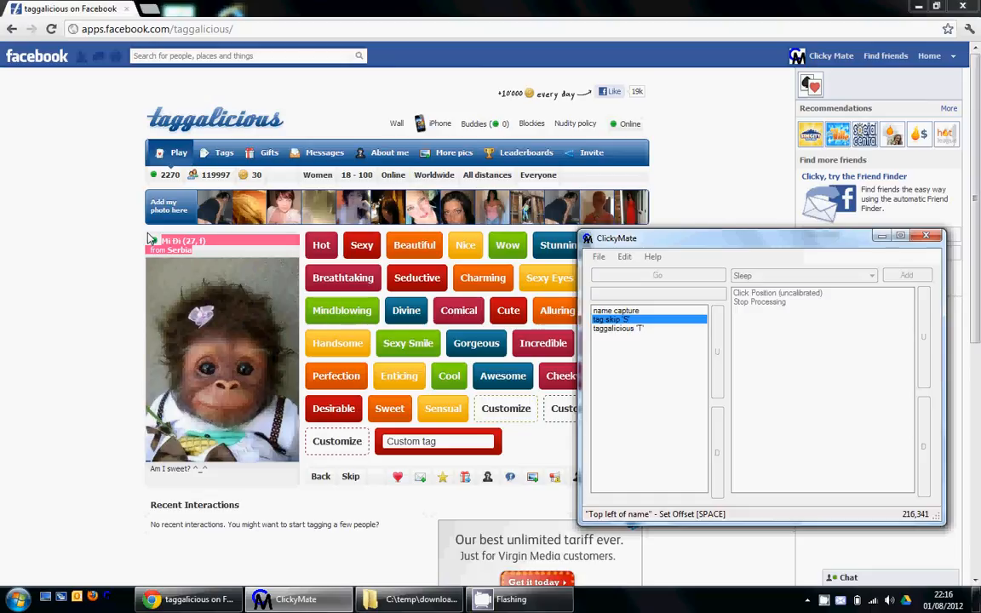
{"action": "key", "text": "space"}
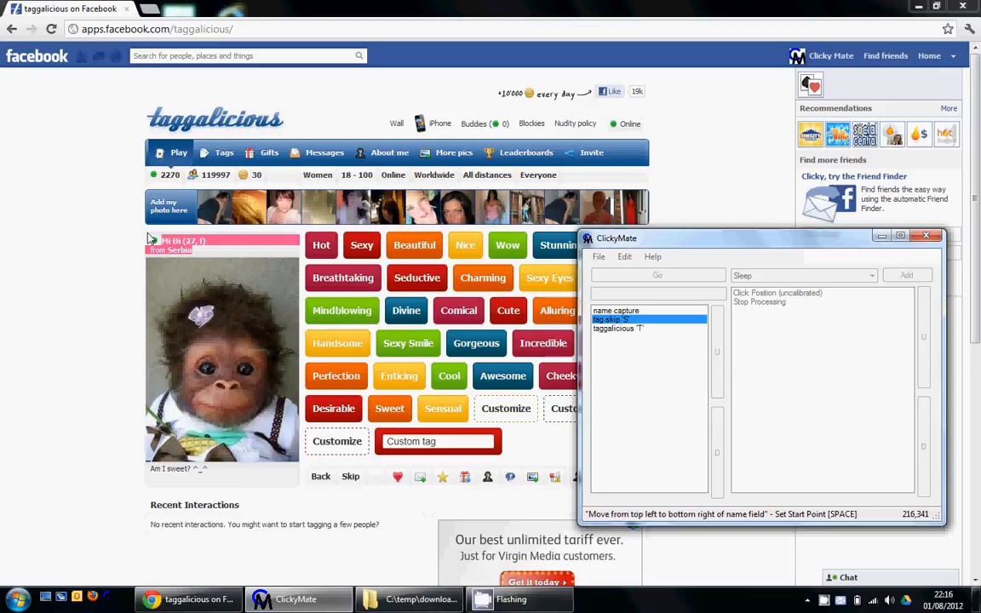
{"action": "key", "text": "space"}
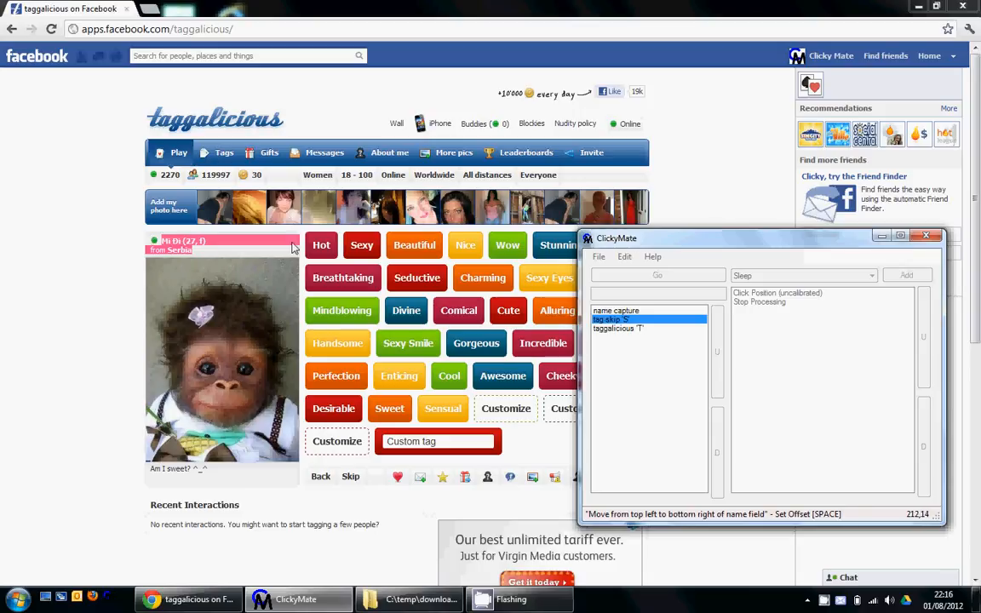
{"action": "key", "text": "space"}
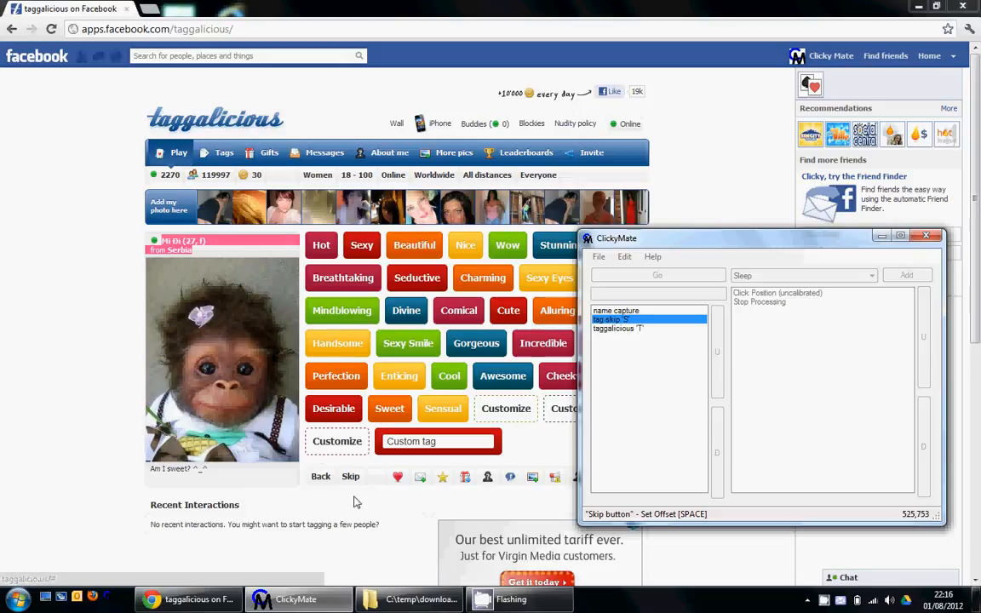
Calibrate the click points for the Skip button and the custom tag box, and finish the setup.
{"action": "key", "text": "space"}
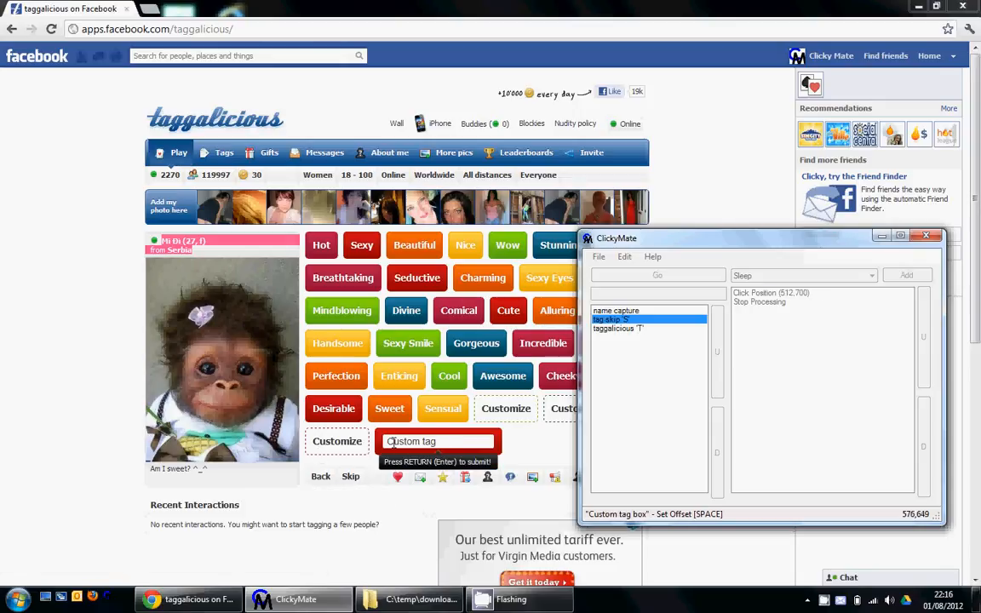
{"action": "key", "text": "space"}
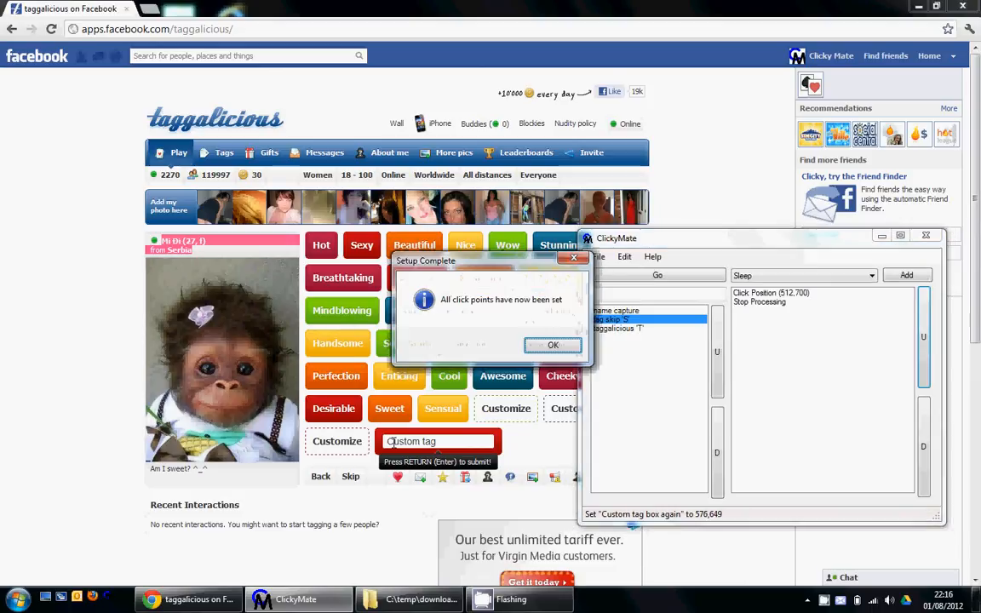
{"action": "left_click", "coordinate": [558, 345]}
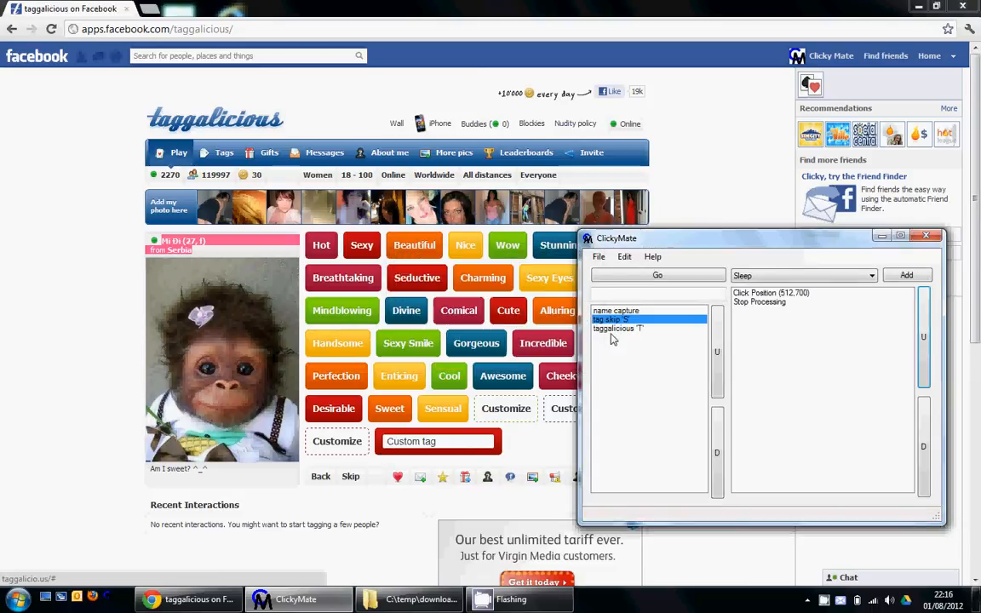
Review the taggalicious action's $RANDOM$ text event and the fixed strings defined in the system options.
{"action": "left_click", "coordinate": [620, 330]}
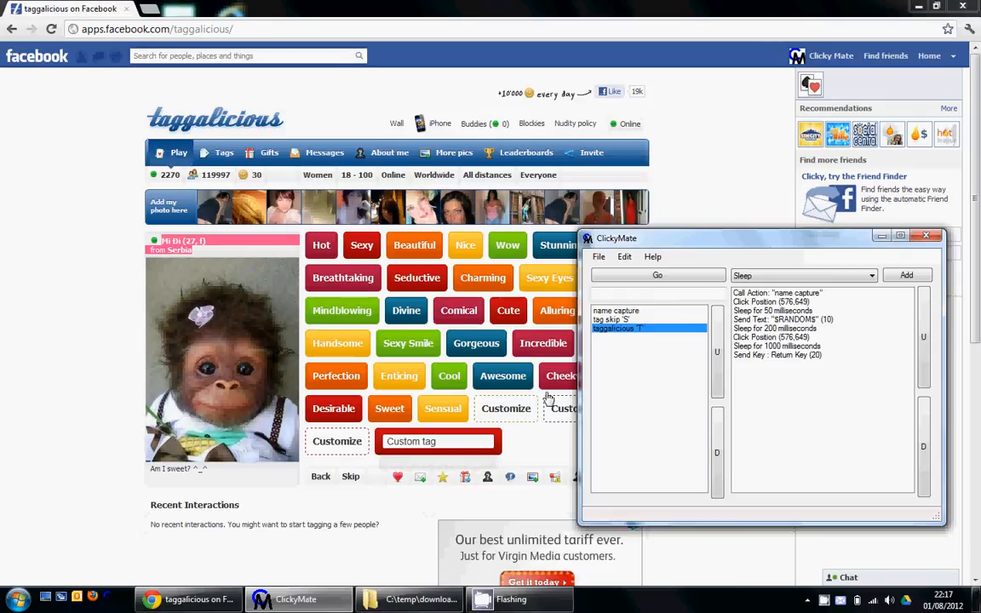
{"action": "left_click", "coordinate": [781, 322]}
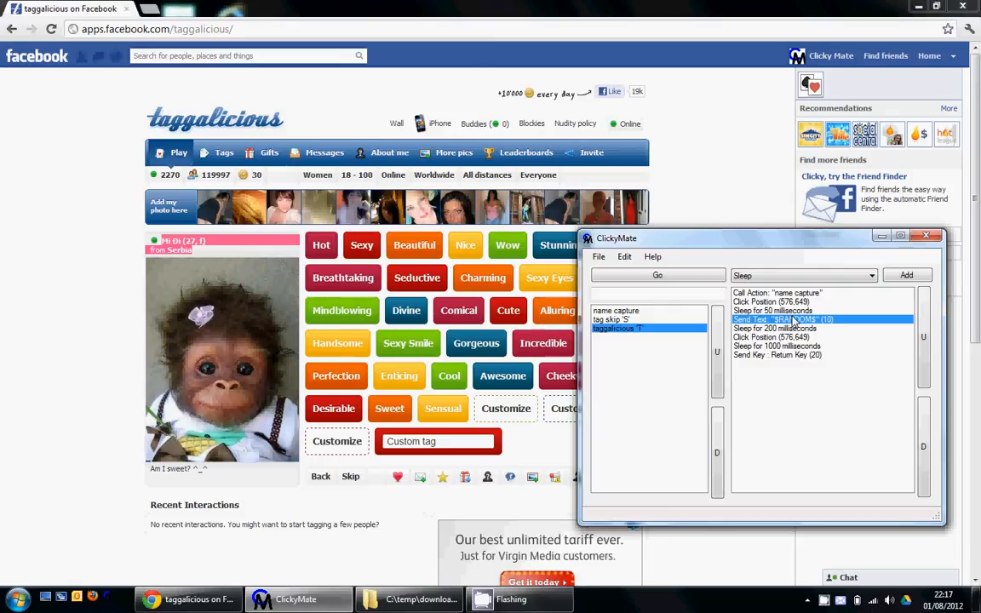
{"action": "left_click", "coordinate": [624, 256]}
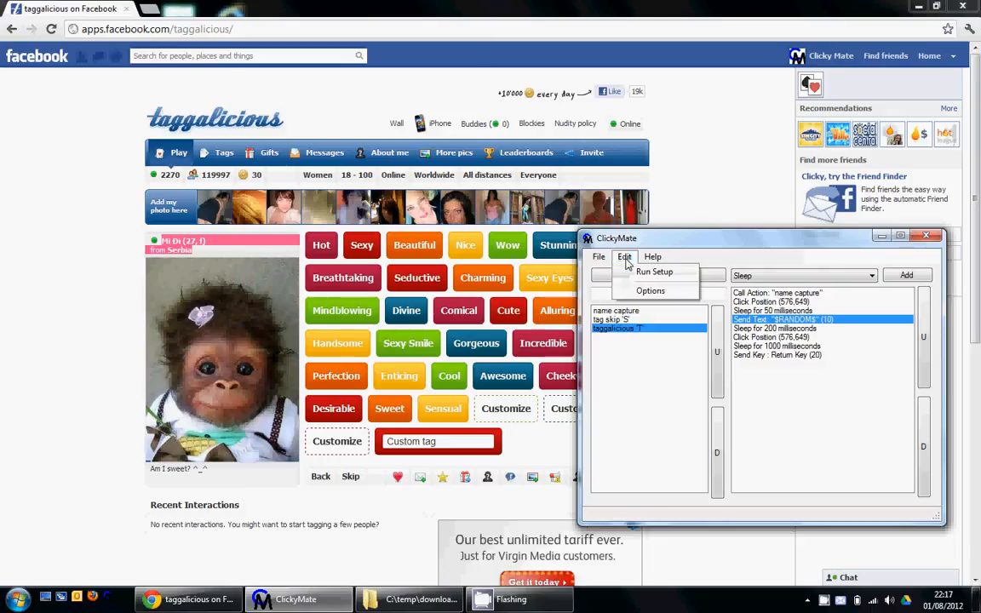
{"action": "left_click", "coordinate": [650, 291]}
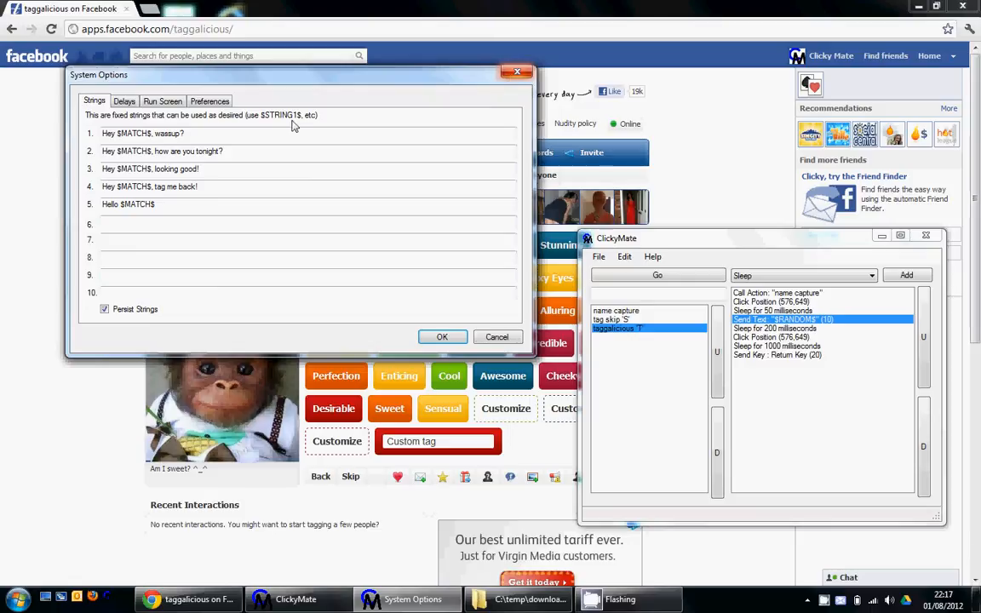
{"action": "left_click", "coordinate": [436, 335]}
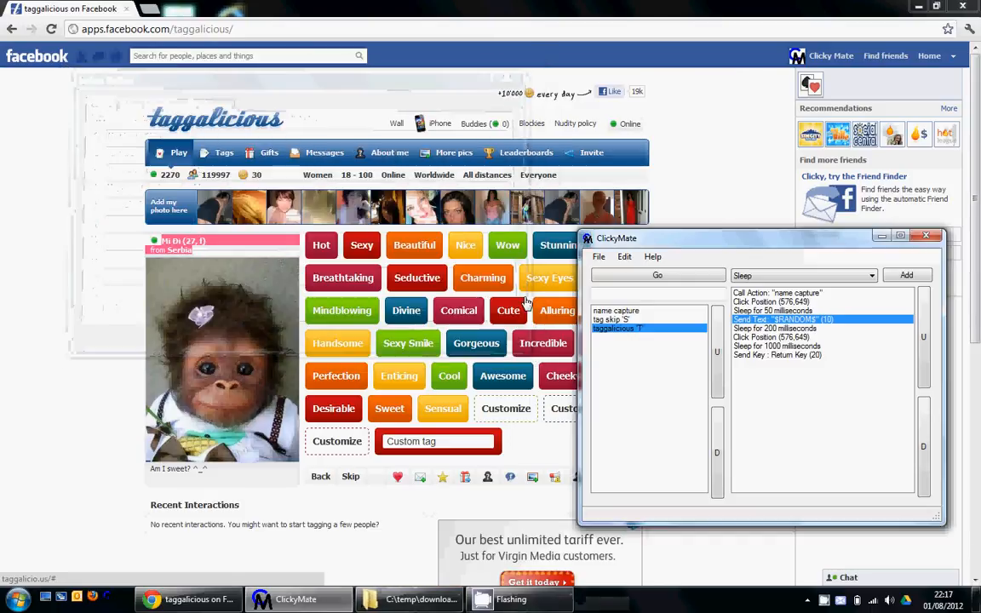
Launch the Tag It!! run window and run the Tag action on successive profiles.
{"action": "left_click", "coordinate": [690, 278]}
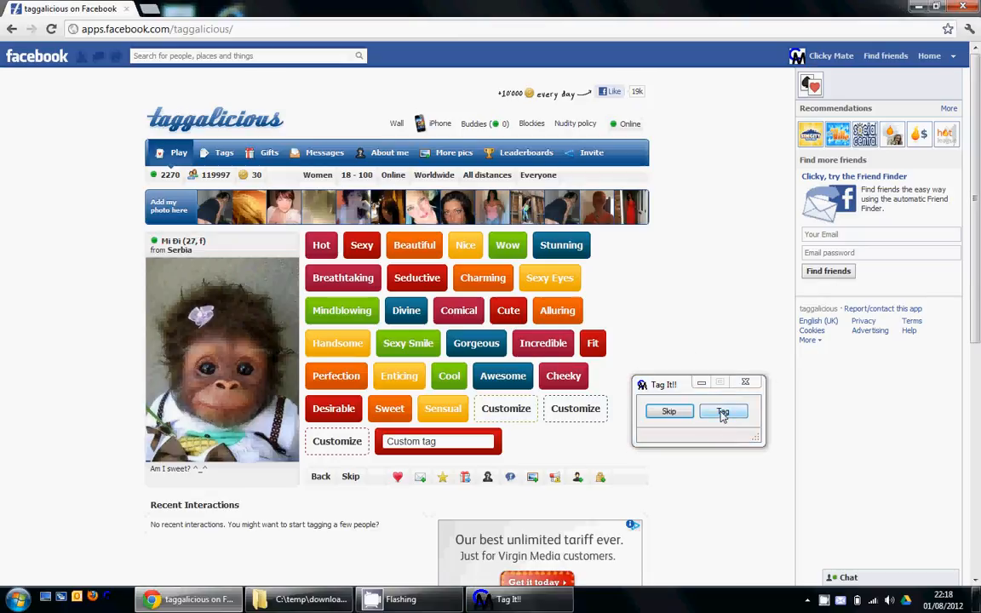
{"action": "left_click", "coordinate": [723, 412]}
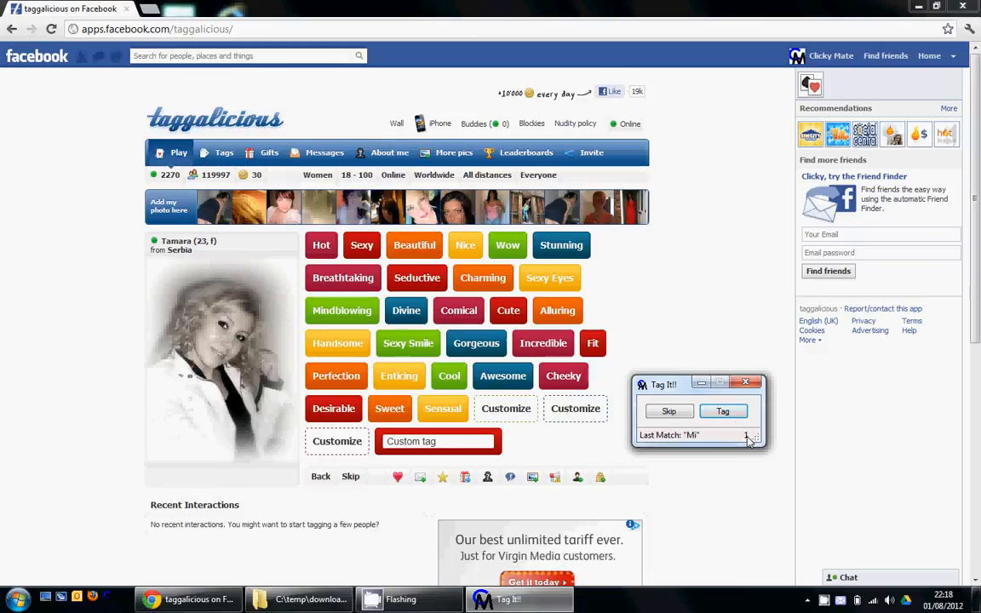
{"action": "left_click", "coordinate": [735, 410]}
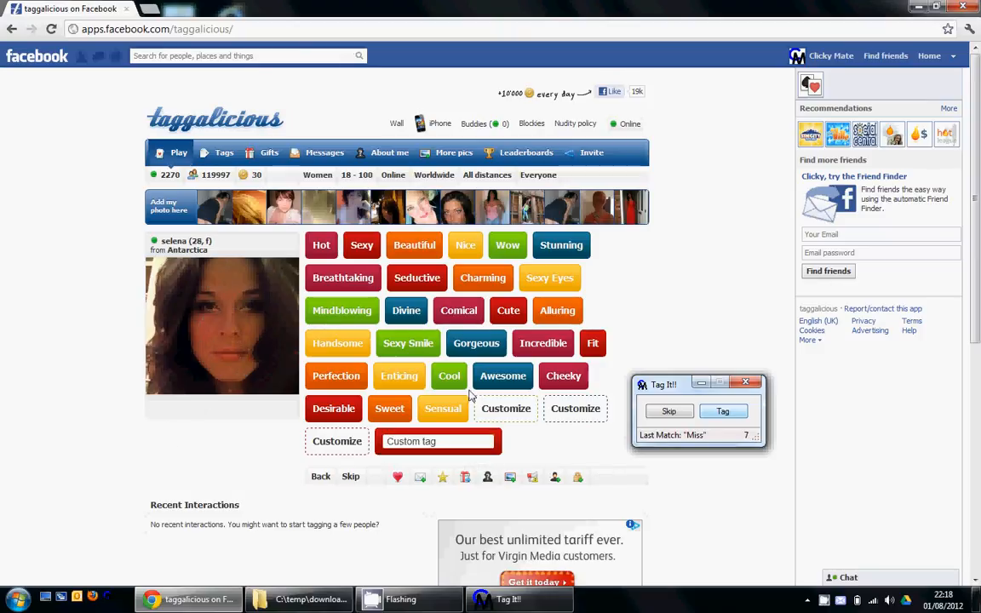
Start an autorun of the Tag action.
{"action": "right_click", "coordinate": [748, 414]}
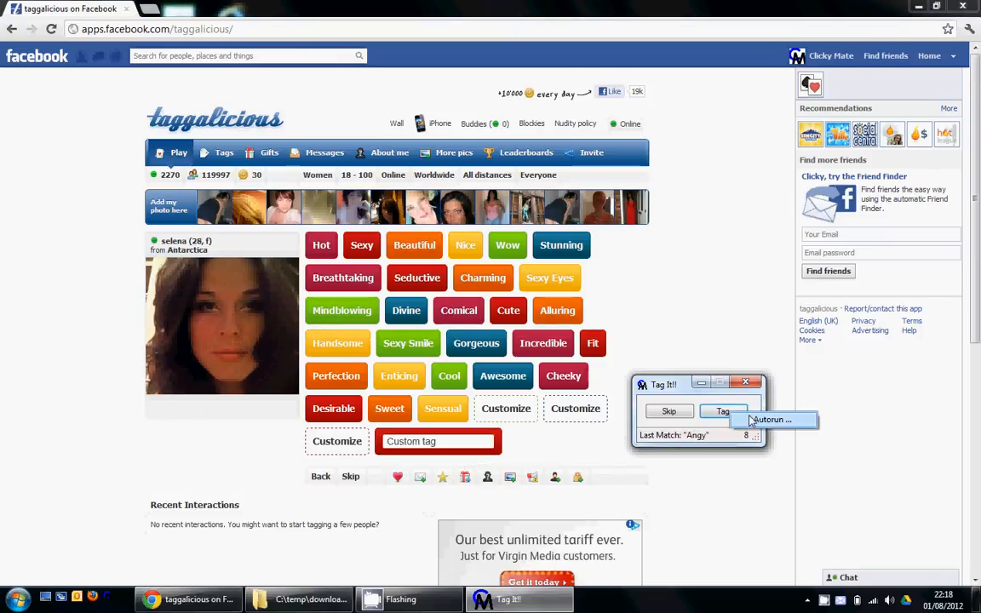
{"action": "left_click", "coordinate": [751, 420]}
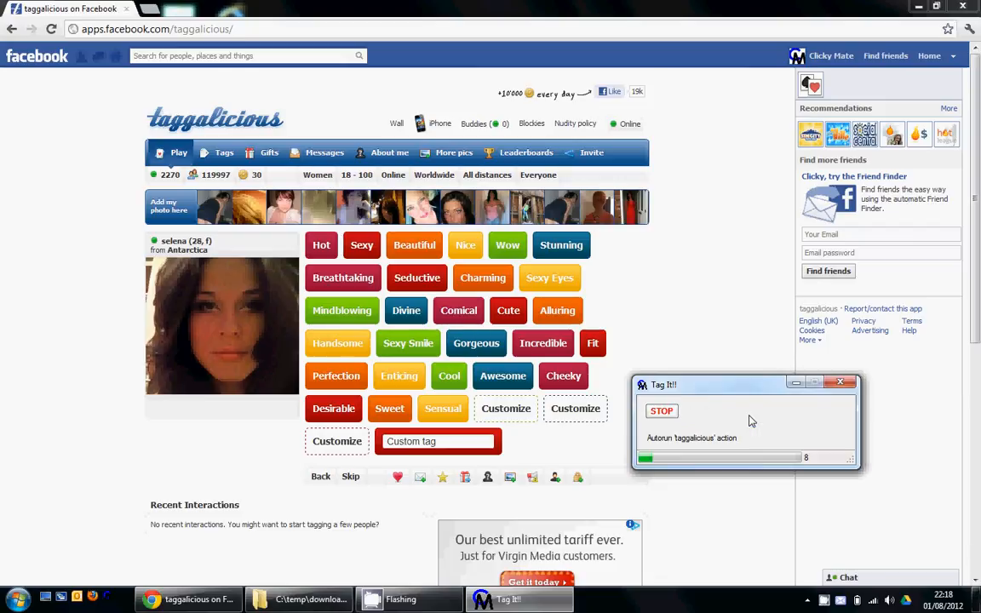